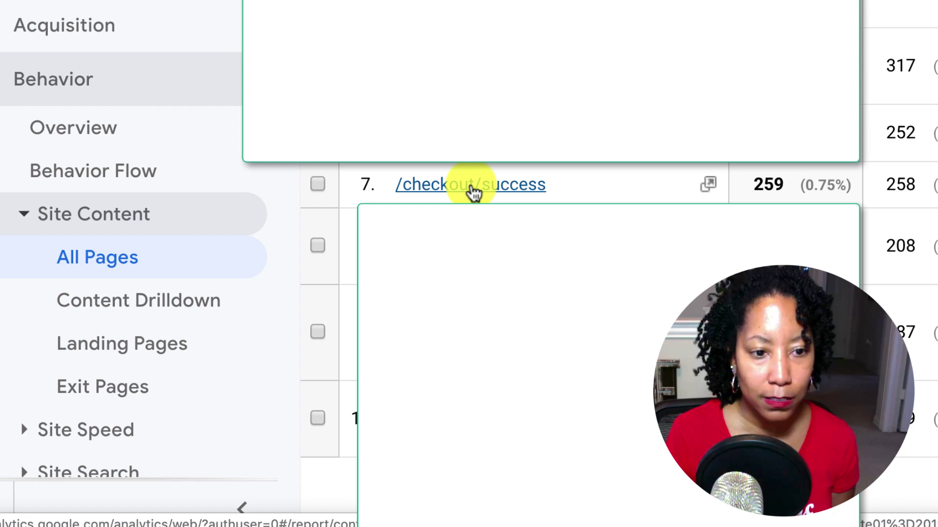
Step: Filter the All Pages report to /checkout/success and expand the Acquisition secondary dimensions
{"action": "left_click", "coordinate": [481, 188]}
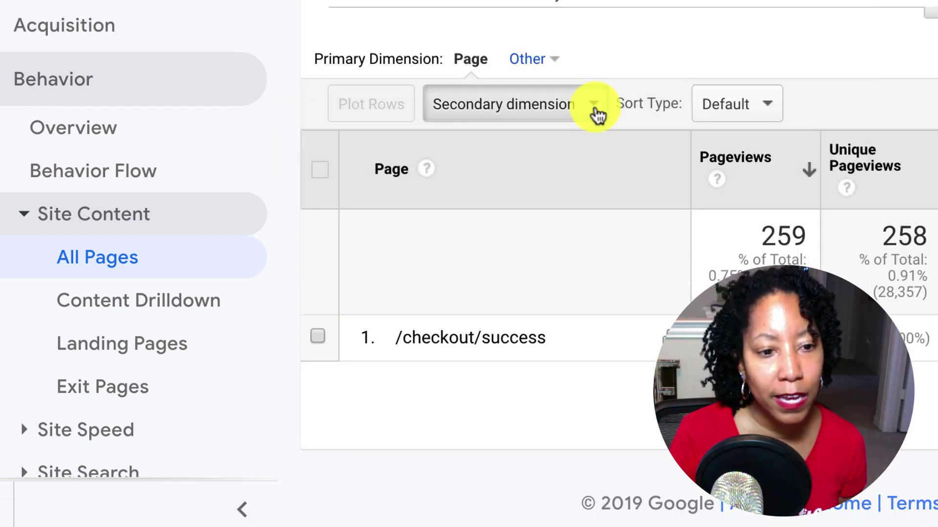
{"action": "left_click", "coordinate": [594, 104]}
{"action": "left_click", "coordinate": [512, 266]}
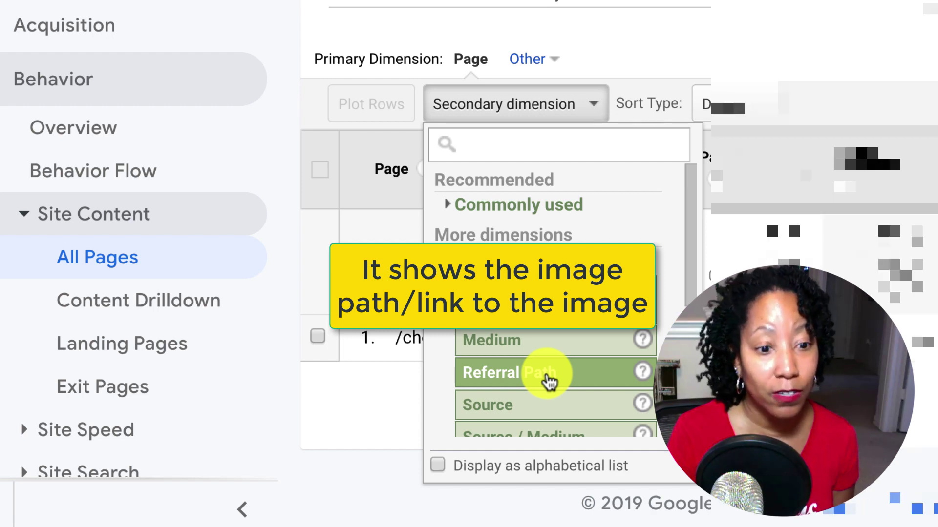
Step: Add Referral Path as the secondary dimension and copy the /pin/ referral path from row 3
{"action": "left_click", "coordinate": [547, 379]}
{"action": "scroll", "coordinate": [630, 342], "scroll_direction": "down", "scroll_amount": 5}
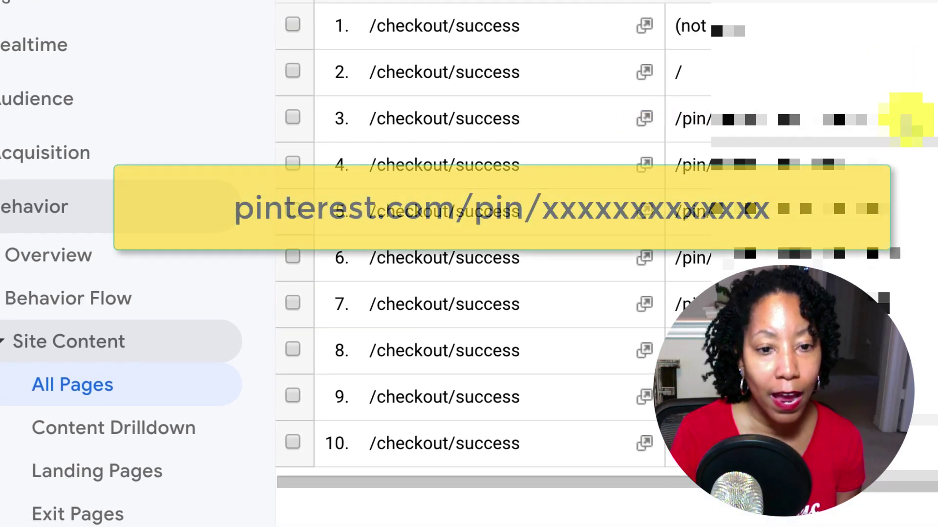
{"action": "left_click_drag", "start_coordinate": [900, 120], "coordinate": [676, 121]}
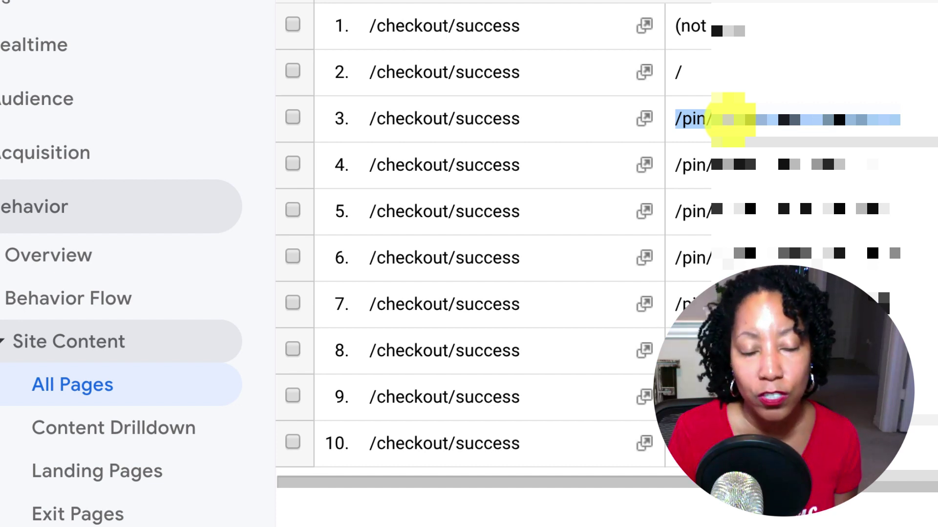
{"action": "left_click_drag", "start_coordinate": [921, 125], "coordinate": [662, 121]}
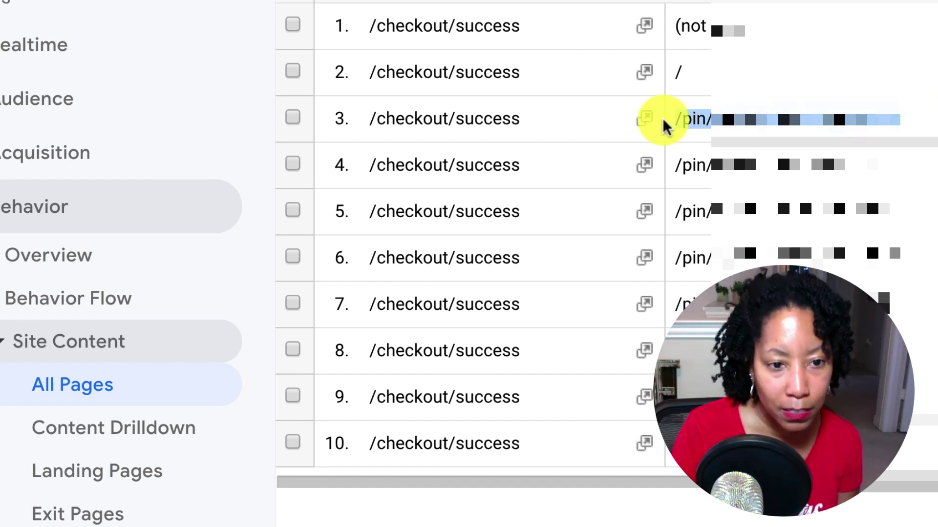
{"action": "right_click", "coordinate": [714, 118]}
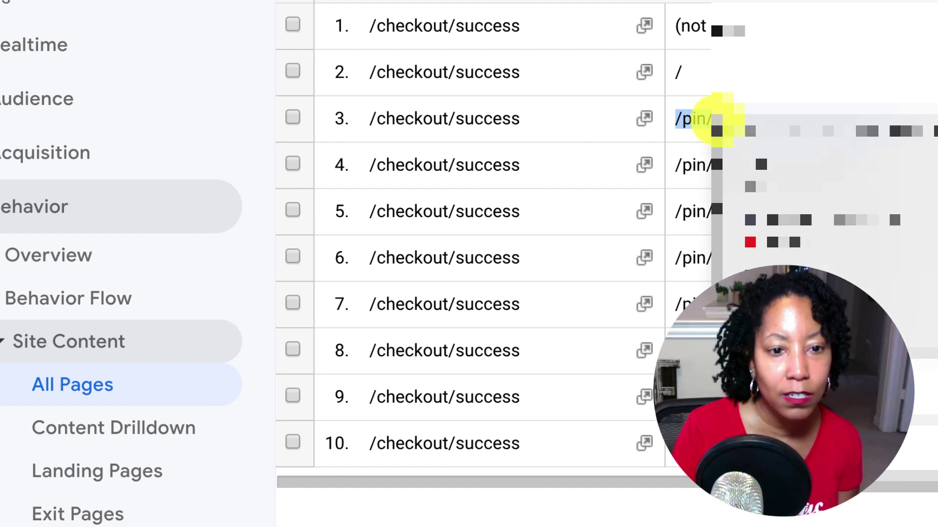
{"action": "left_click", "coordinate": [753, 184]}
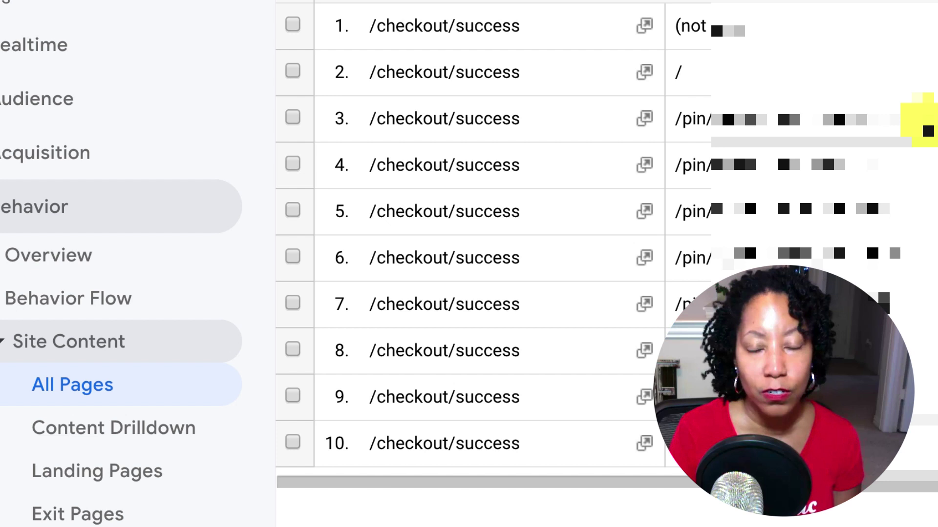
{"action": "scroll", "coordinate": [488, 244], "scroll_direction": "up", "scroll_amount": 4}
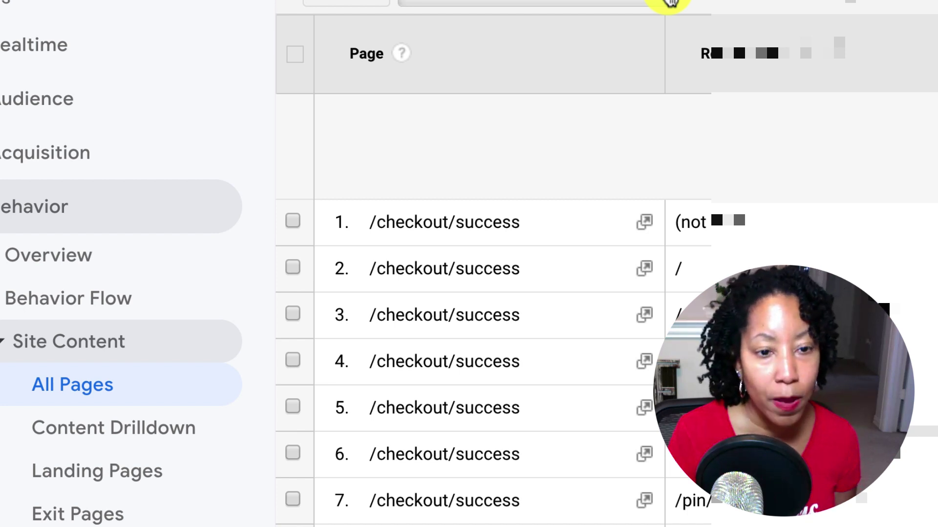
Step: Switch the secondary dimension to Acquisition > Source / Medium for /checkout/success
{"action": "left_click", "coordinate": [670, 2]}
{"action": "left_click", "coordinate": [496, 146]}
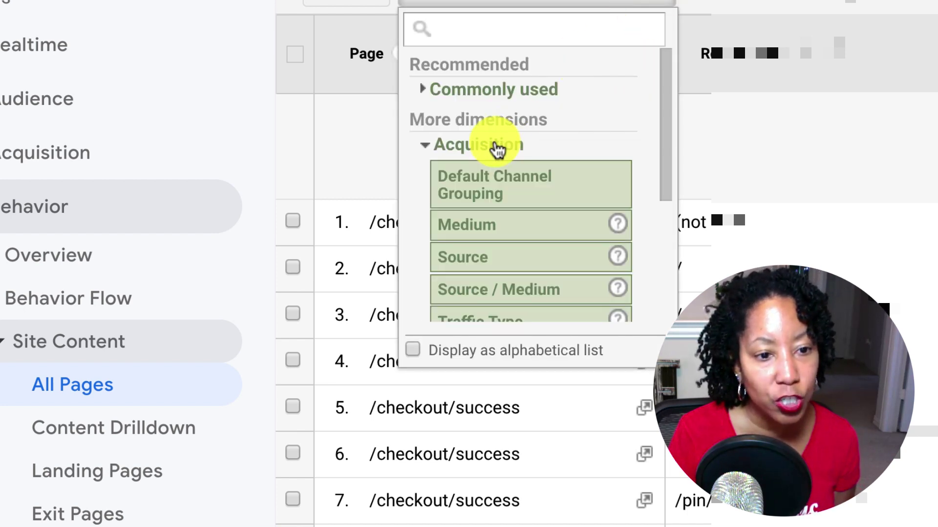
{"action": "scroll", "coordinate": [531, 288], "scroll_direction": "down", "scroll_amount": 1}
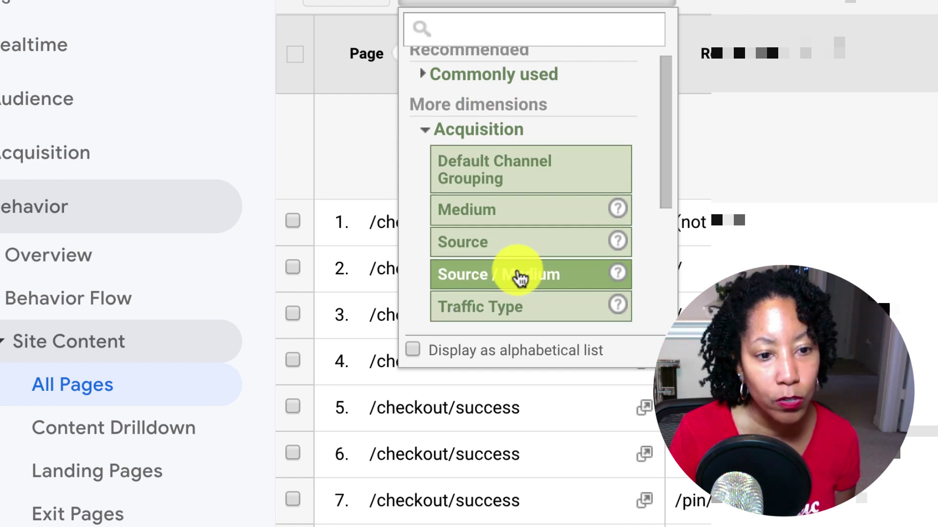
{"action": "left_click", "coordinate": [536, 276]}
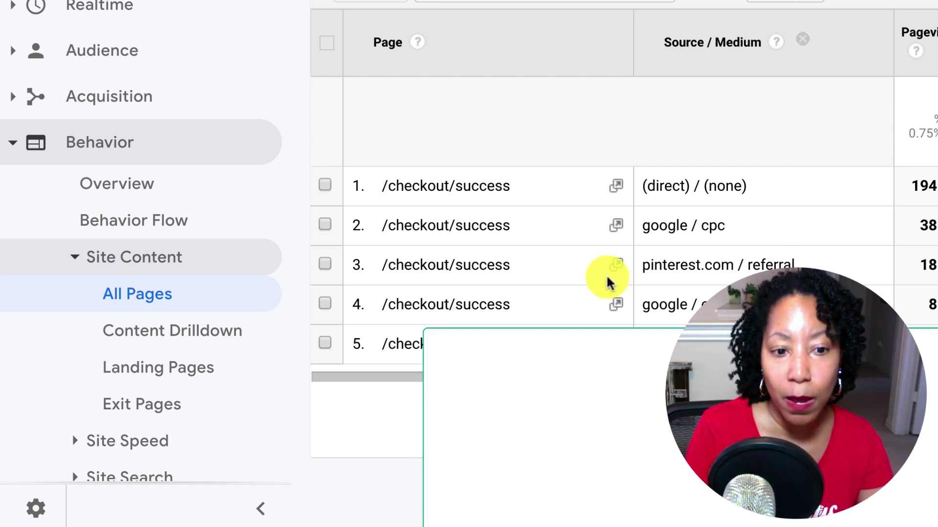
Step: Scroll the Admin page right to view the account and property settings
{"action": "scroll", "coordinate": [800, 264], "scroll_direction": "right", "scroll_amount": 1}
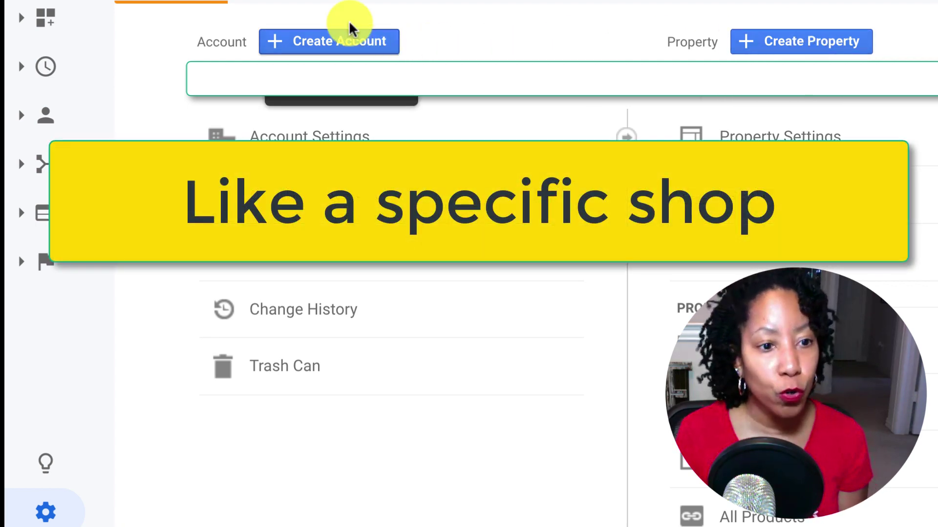
Step: Start a new Analytics account named Dogs R Us and continue to the website property details
{"action": "left_click", "coordinate": [364, 57]}
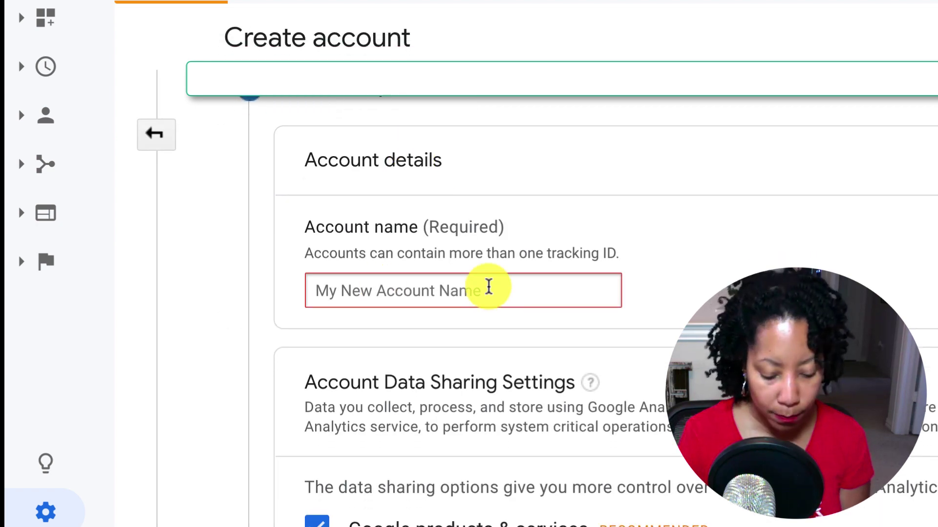
{"action": "type", "text": "Dogs R Us"}
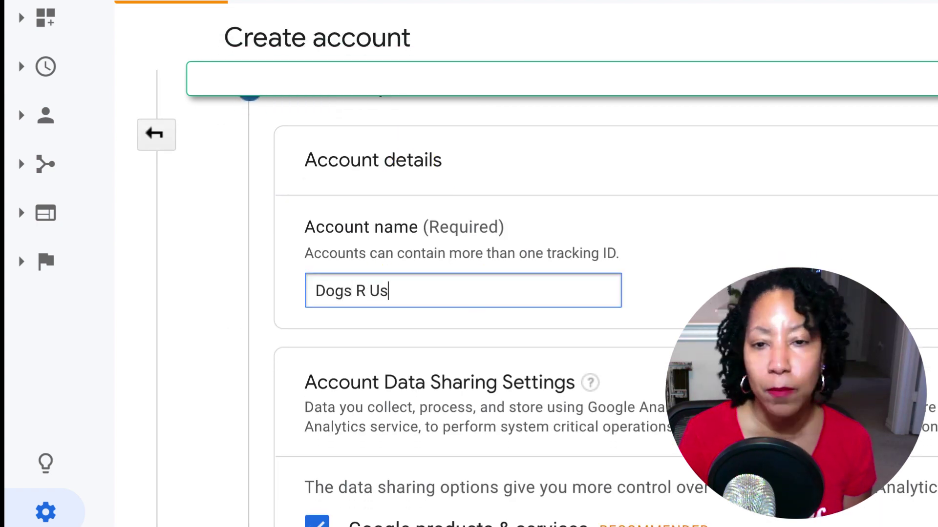
{"action": "scroll", "coordinate": [516, 305], "scroll_direction": "down", "scroll_amount": 1}
{"action": "scroll", "coordinate": [516, 306], "scroll_direction": "down", "scroll_amount": 15}
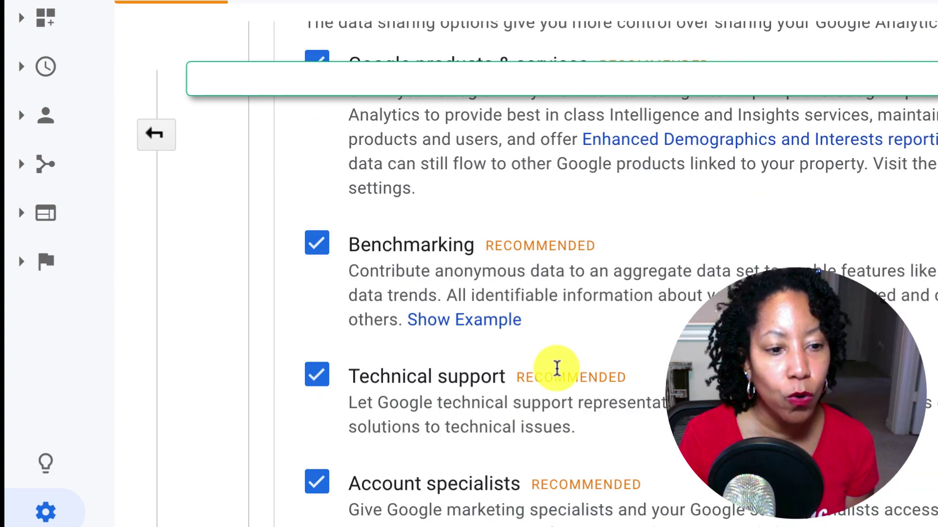
{"action": "left_click", "coordinate": [337, 390]}
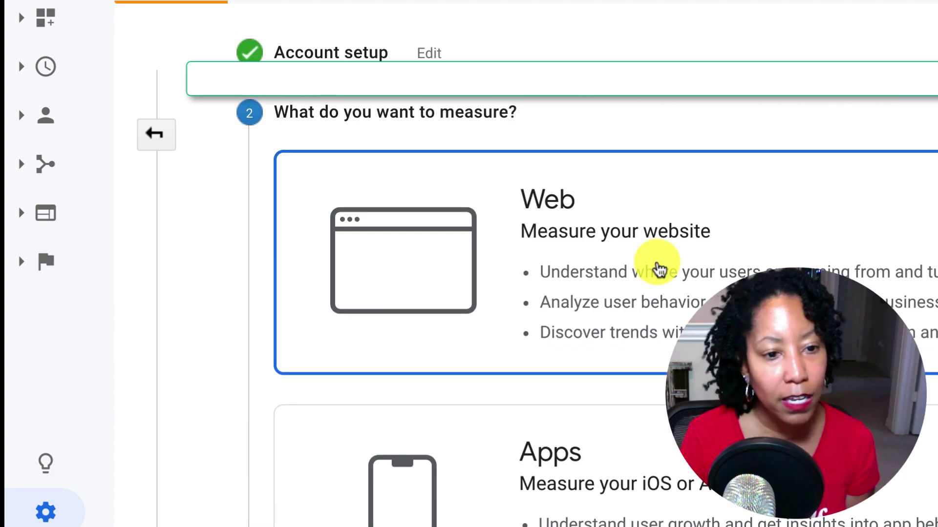
{"action": "scroll", "coordinate": [763, 199], "scroll_direction": "down", "scroll_amount": 10}
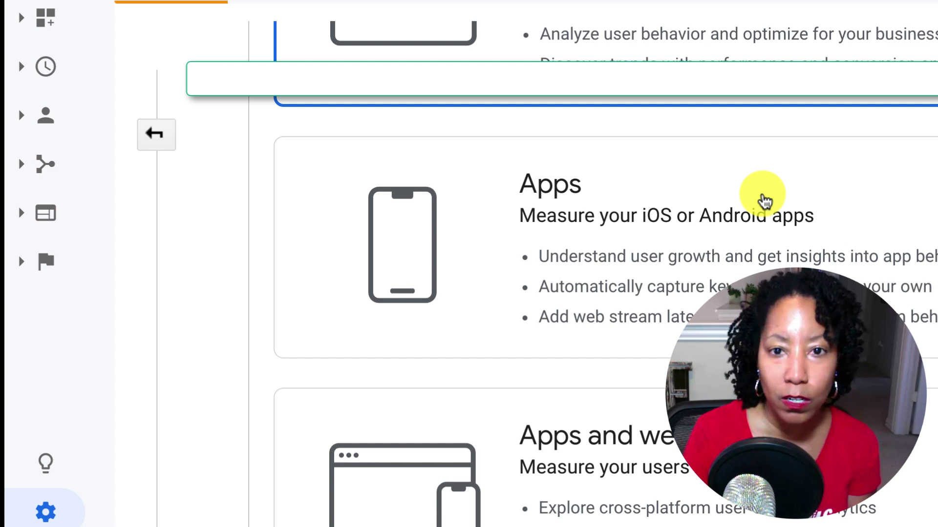
{"action": "left_click", "coordinate": [314, 415]}
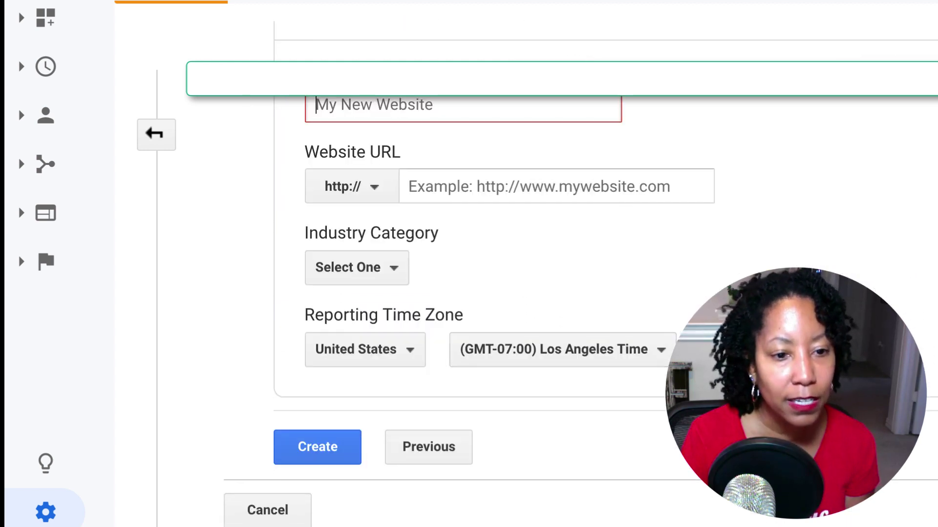
{"action": "left_click", "coordinate": [443, 108]}
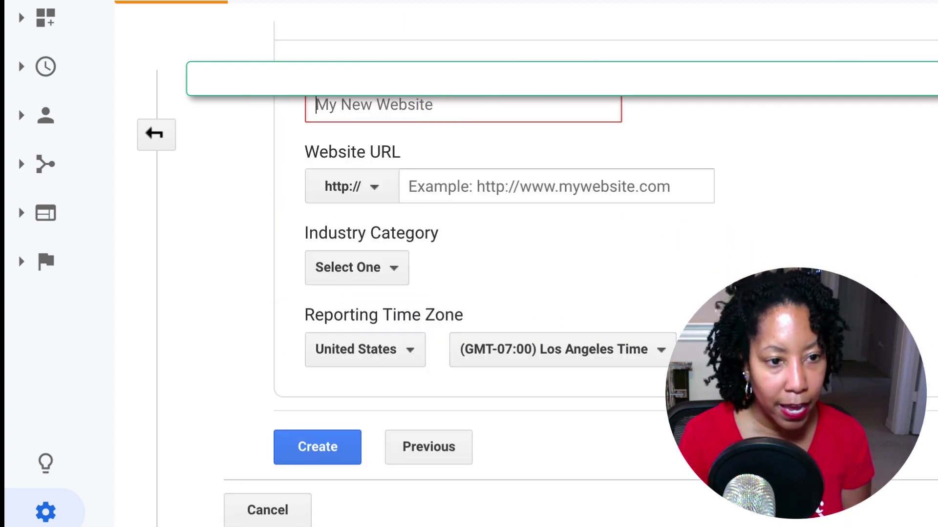
{"action": "type", "text": "Dogs R Us"}
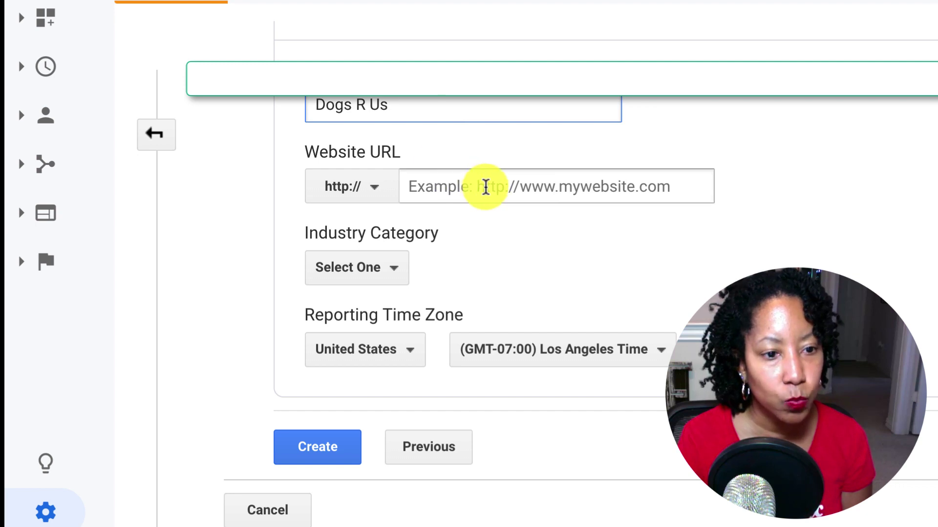
{"action": "left_click", "coordinate": [483, 186]}
{"action": "type", "text": "www.do"}
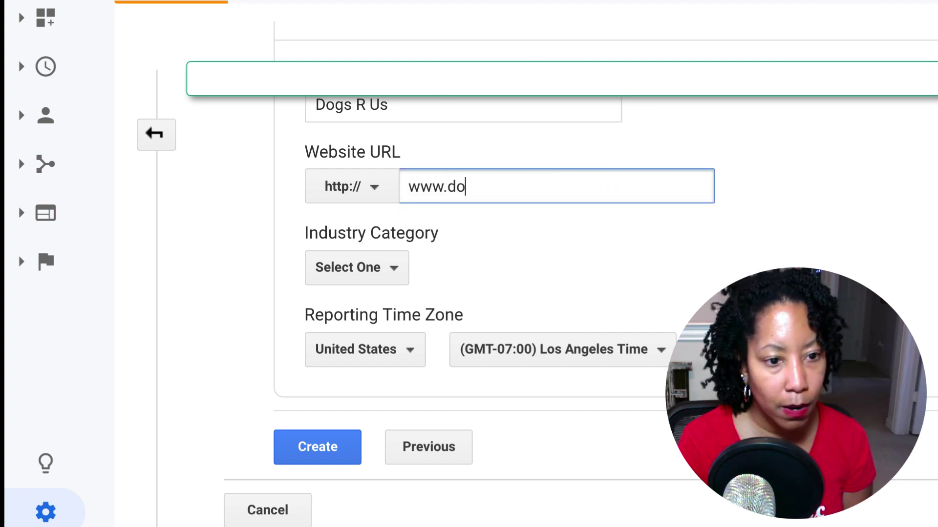
{"action": "type", "text": "gsrus.com"}
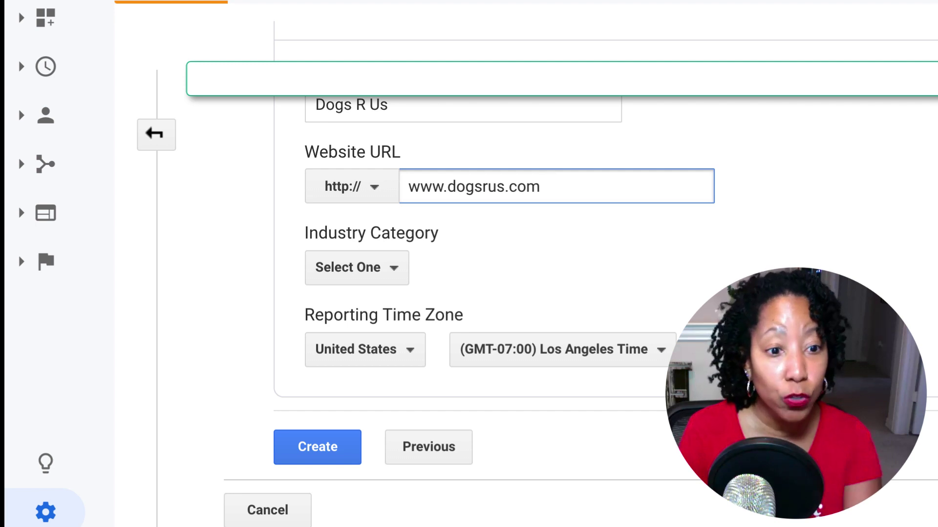
{"action": "key", "text": "BackSpace"}
{"action": "key", "text": "BackSpace"}
{"action": "key", "text": "BackSpace"}
{"action": "key", "text": "BackSpace"}
{"action": "key", "text": "BackSpace"}
{"action": "key", "text": "BackSpace"}
{"action": "key", "text": "BackSpace"}
{"action": "key", "text": "BackSpace"}
{"action": "key", "text": "BackSpace"}
{"action": "key", "text": "BackSpace"}
{"action": "key", "text": "BackSpace"}
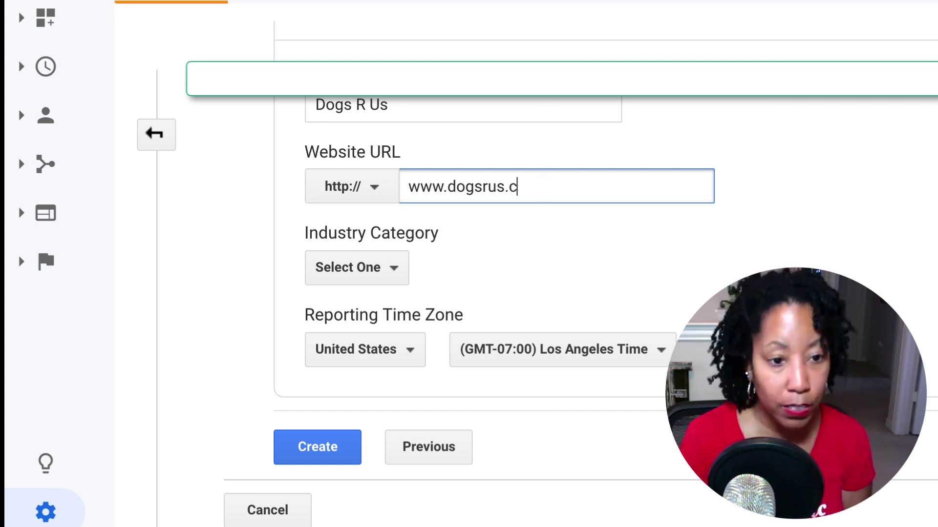
{"action": "type", "text": "r"}
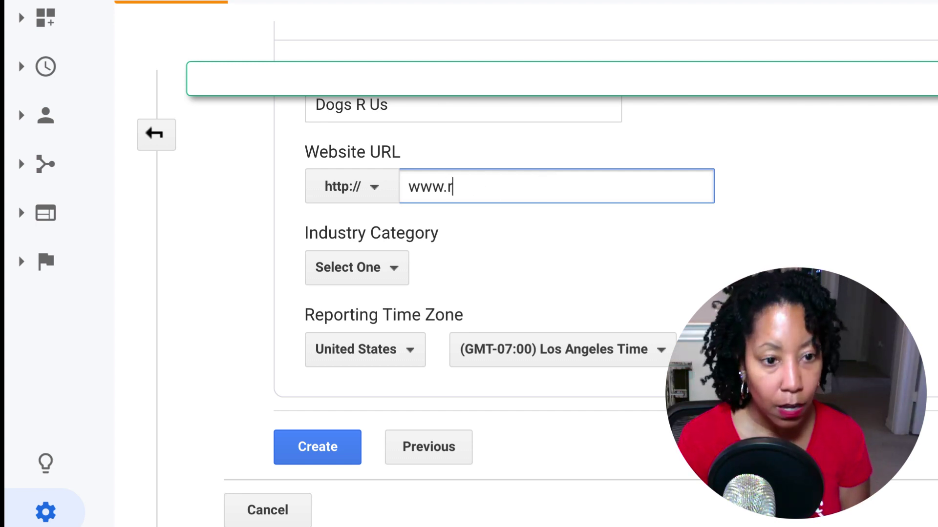
{"action": "type", "text": "edbubble.com/dogsr"}
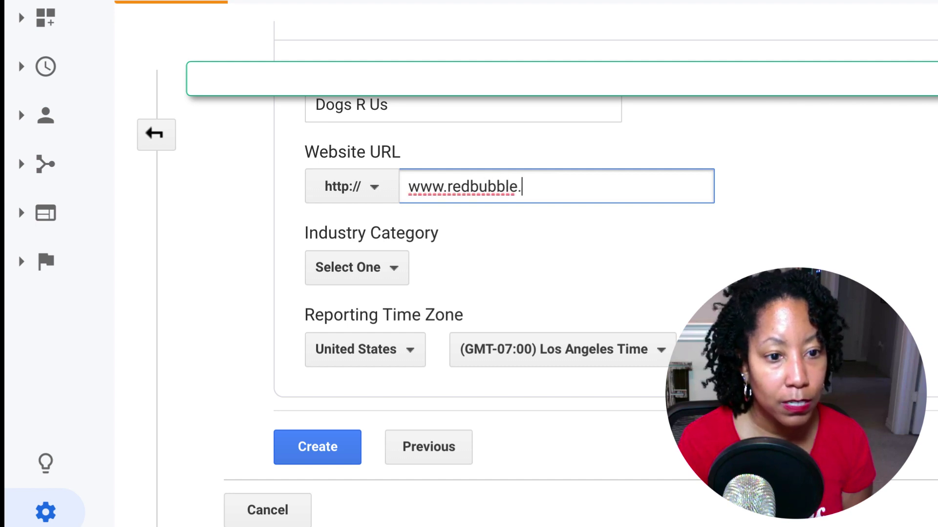
{"action": "type", "text": "us"}
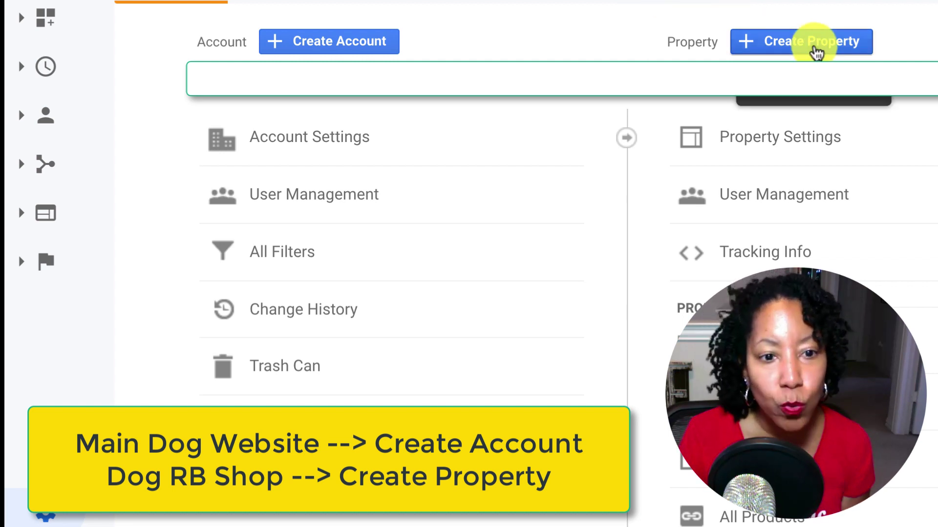
Step: Create a new property with Web selected and continue to its setup form
{"action": "left_click", "coordinate": [818, 48]}
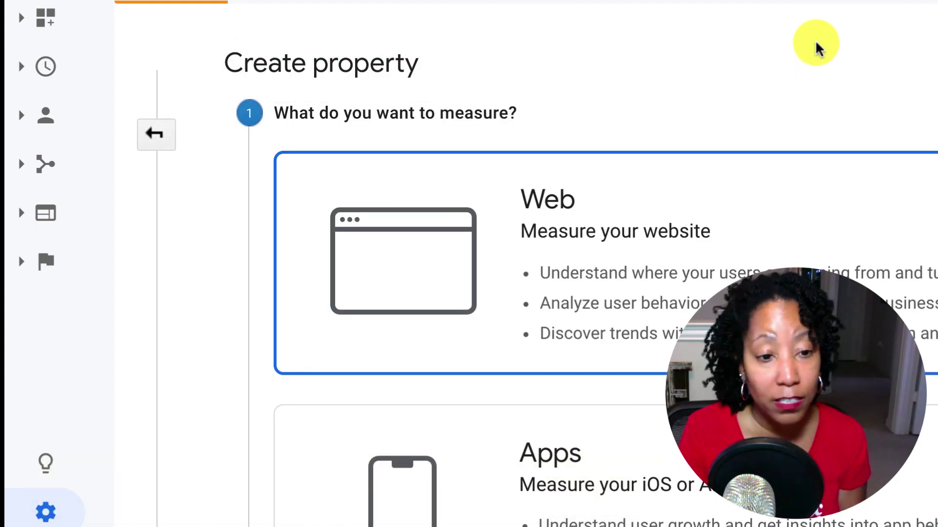
{"action": "scroll", "coordinate": [818, 48], "scroll_direction": "down", "scroll_amount": 2}
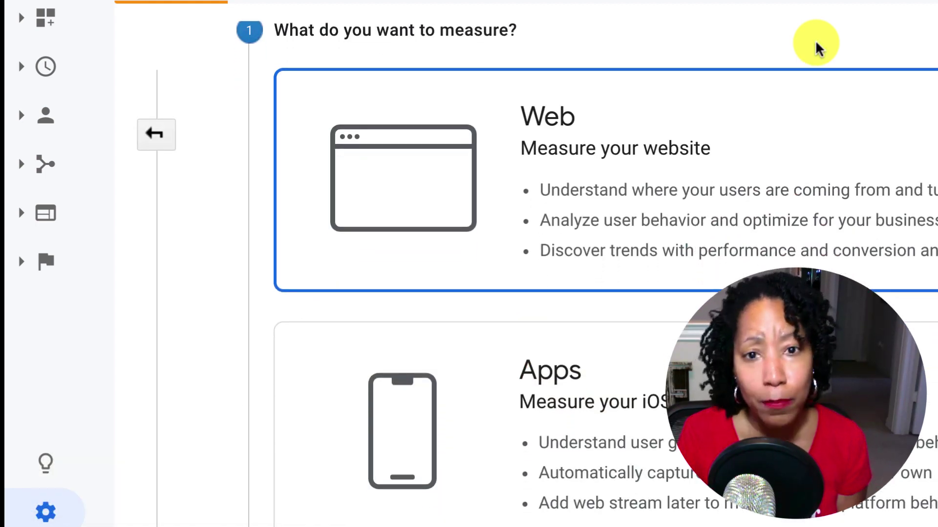
{"action": "scroll", "coordinate": [818, 48], "scroll_direction": "down", "scroll_amount": 1}
{"action": "scroll", "coordinate": [818, 48], "scroll_direction": "up", "scroll_amount": 1}
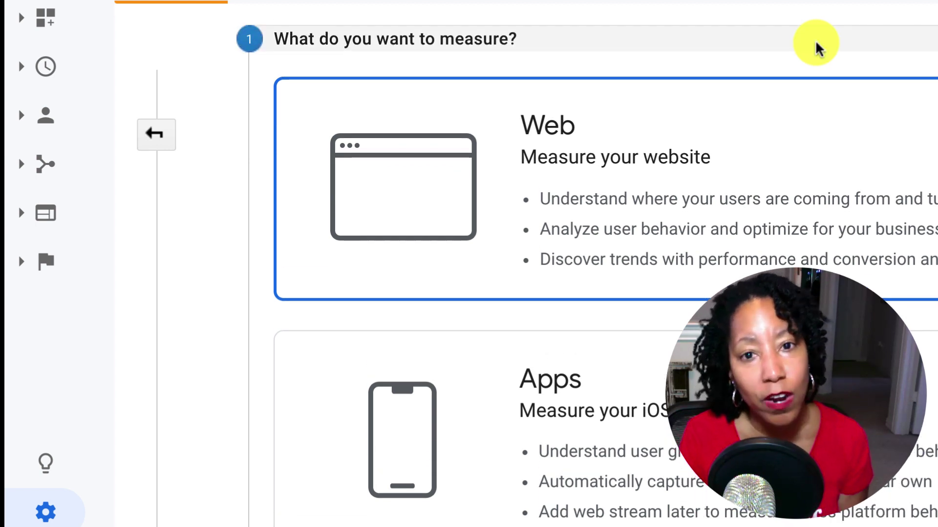
{"action": "scroll", "coordinate": [818, 48], "scroll_direction": "down", "scroll_amount": 1}
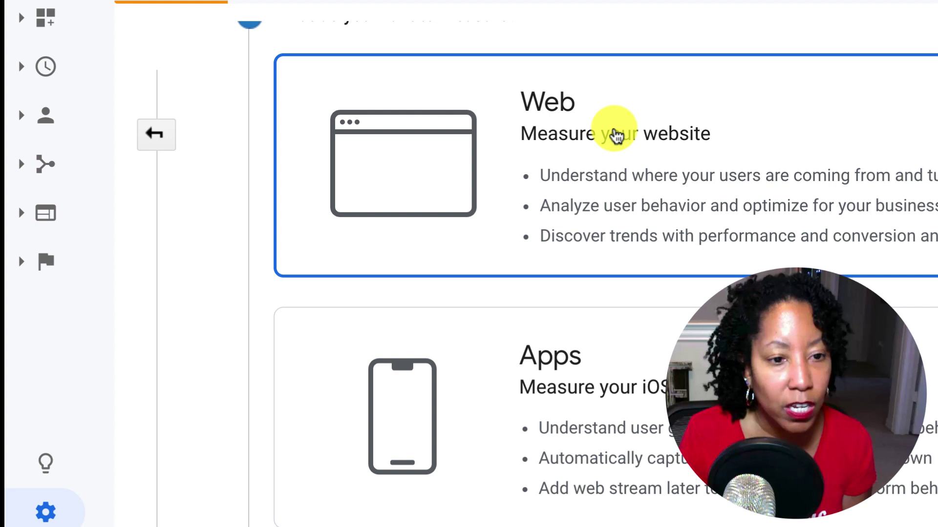
{"action": "scroll", "coordinate": [566, 105], "scroll_direction": "down", "scroll_amount": 7}
{"action": "scroll", "coordinate": [568, 108], "scroll_direction": "down", "scroll_amount": 4}
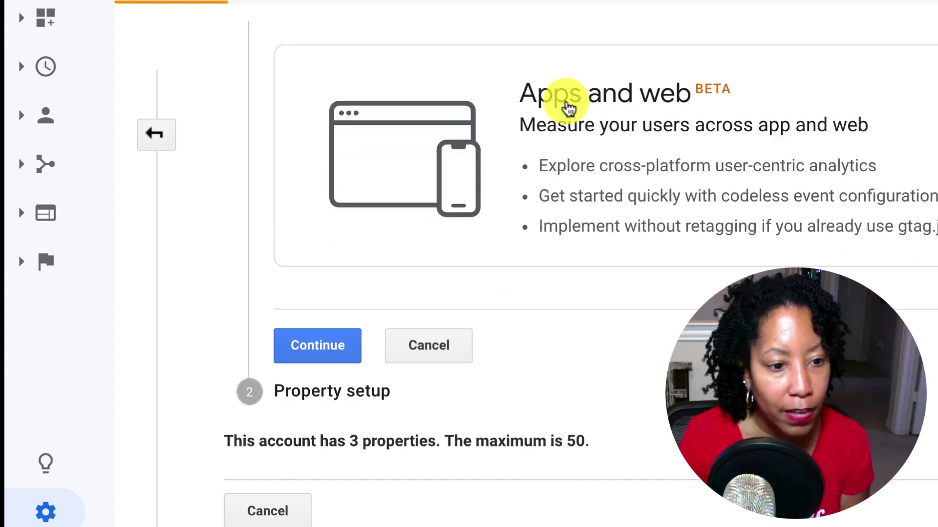
{"action": "left_click", "coordinate": [307, 362]}
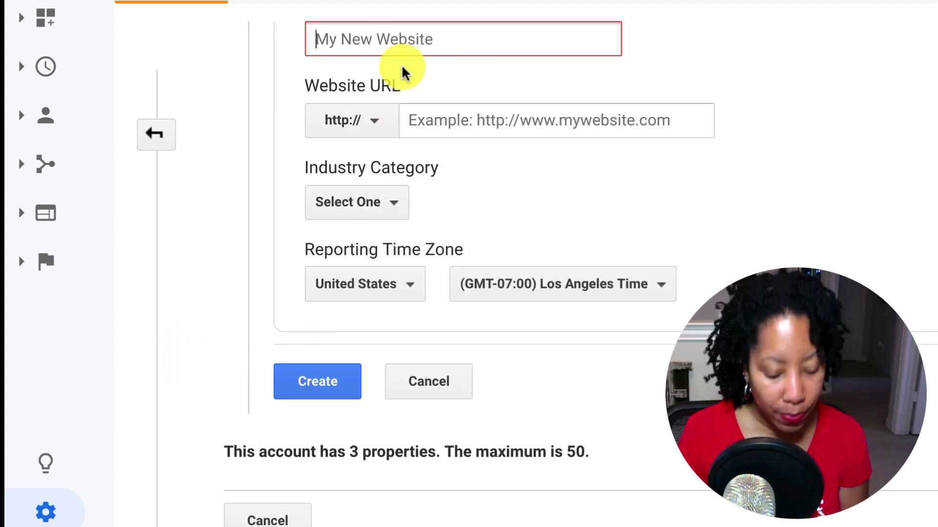
{"action": "left_click", "coordinate": [402, 46]}
{"action": "type", "text": "Dogs R Us"}
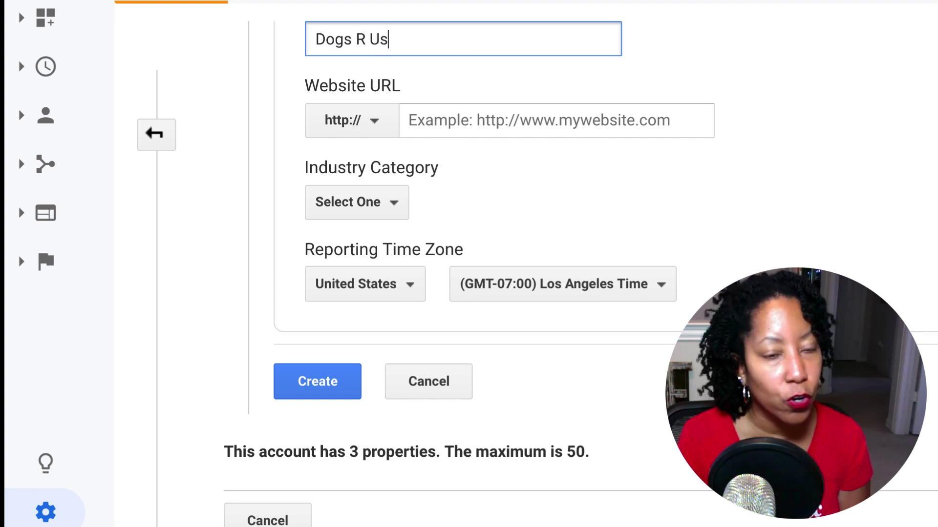
{"action": "left_click", "coordinate": [530, 108]}
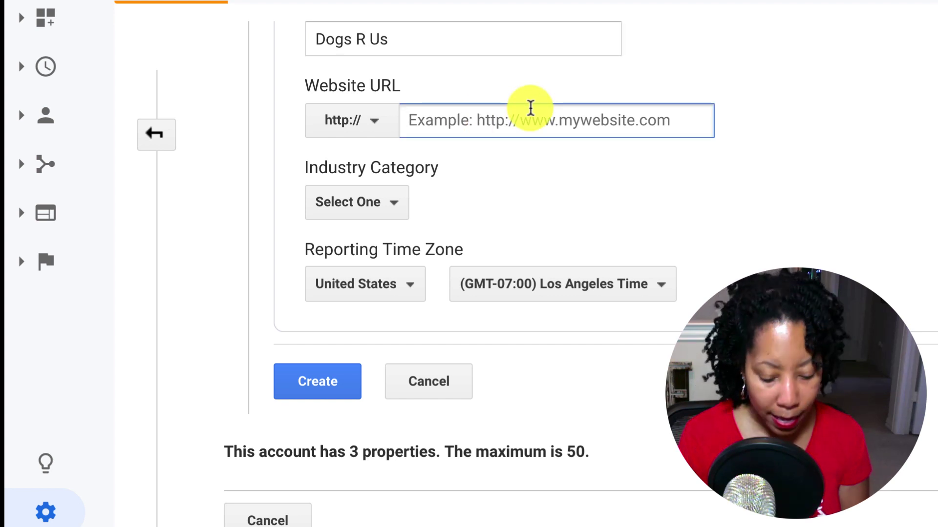
{"action": "type", "text": "www."}
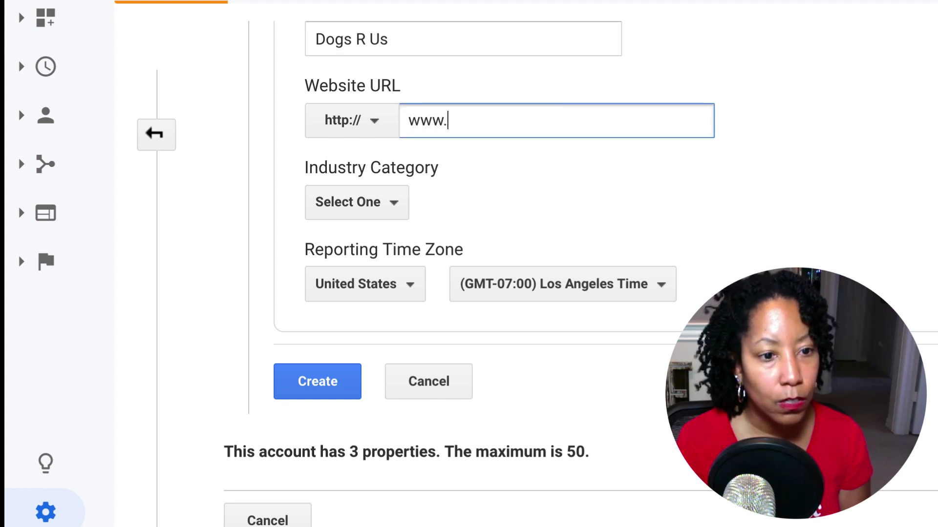
{"action": "type", "text": "redbubble.com/"}
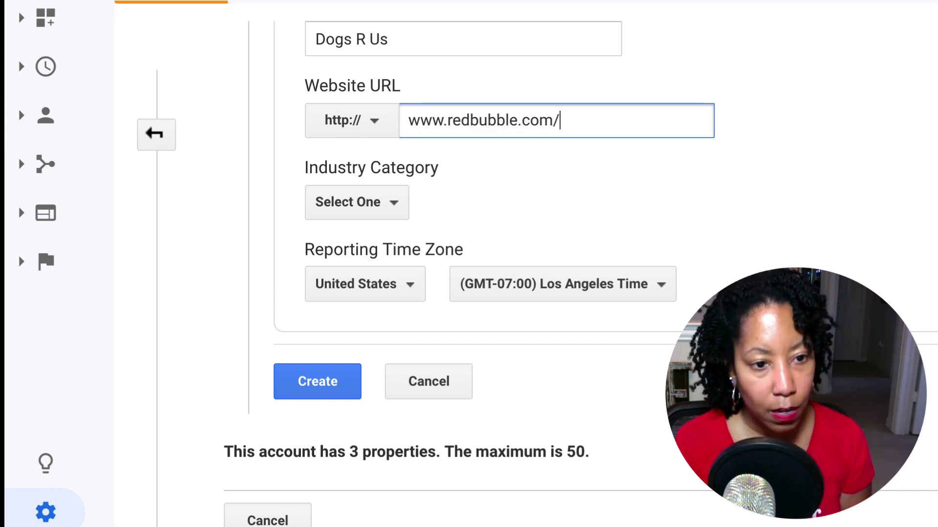
{"action": "type", "text": "dogsrus"}
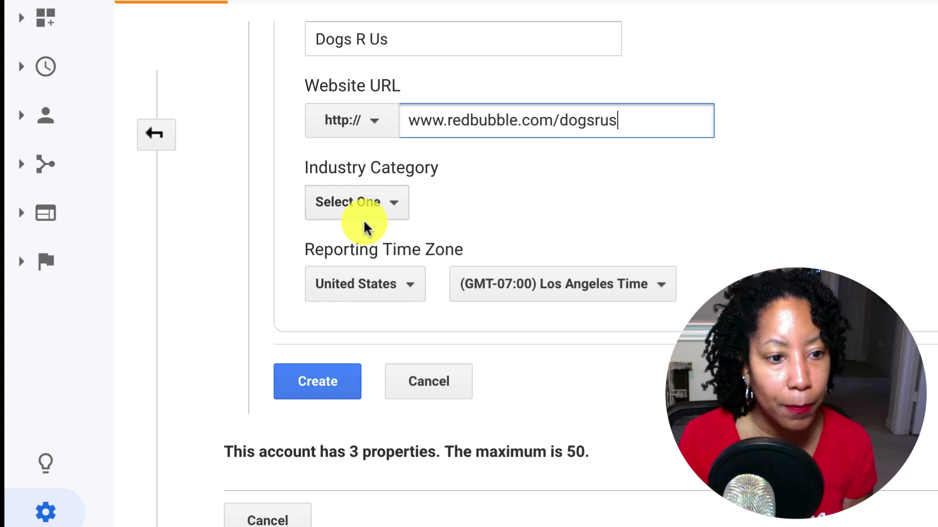
{"action": "left_click", "coordinate": [389, 209]}
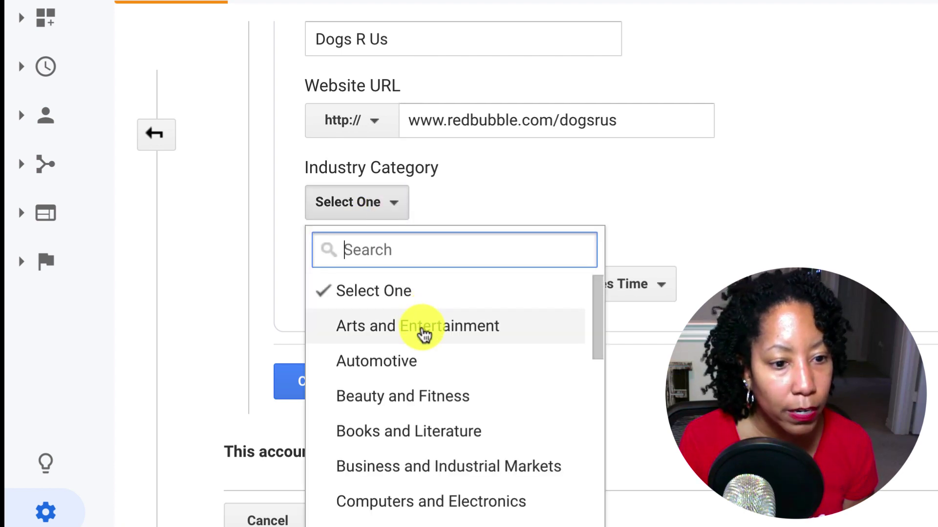
{"action": "scroll", "coordinate": [424, 332], "scroll_direction": "down", "scroll_amount": 10}
{"action": "left_click", "coordinate": [389, 442]}
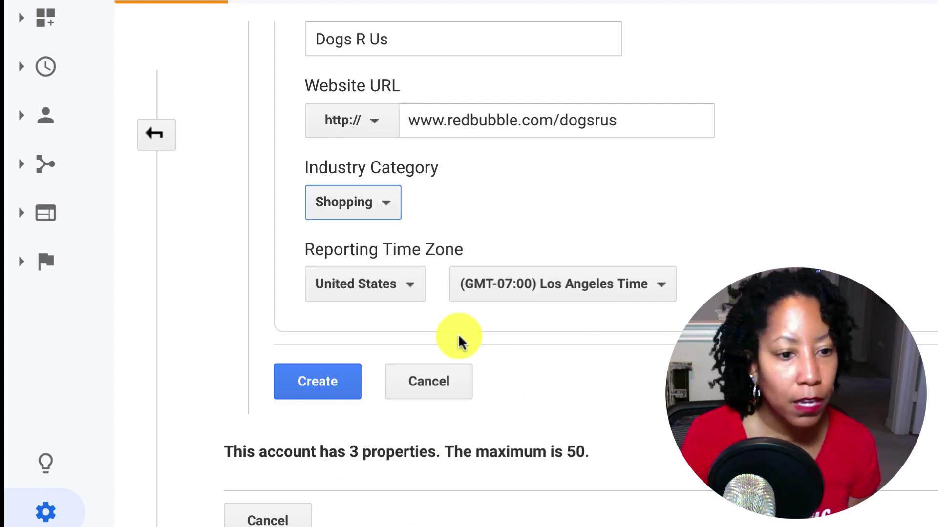